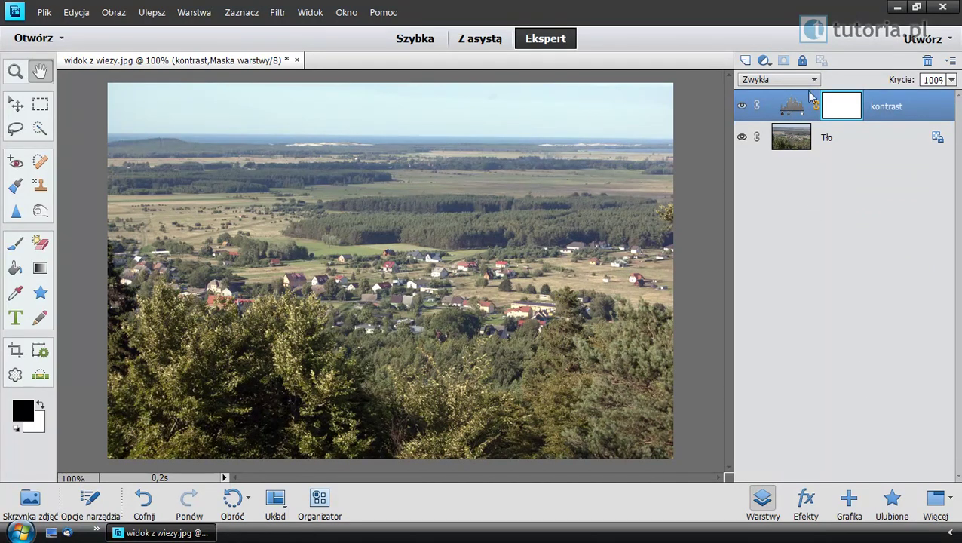
Step: Add a Barwa/Nasycenie (Hue/Saturation) adjustment layer above the kontrast layer
{"action": "left_click", "coordinate": [763, 61]}
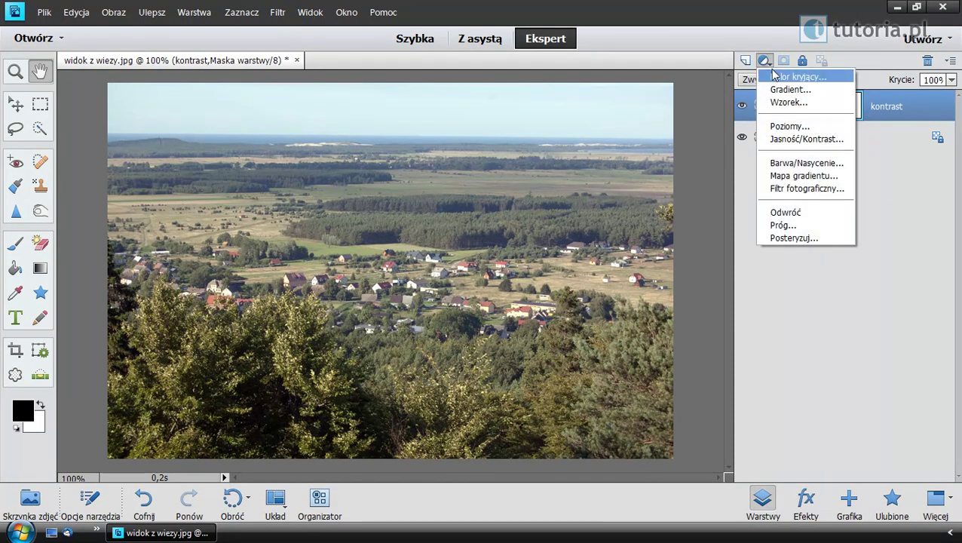
{"action": "left_click", "coordinate": [803, 164]}
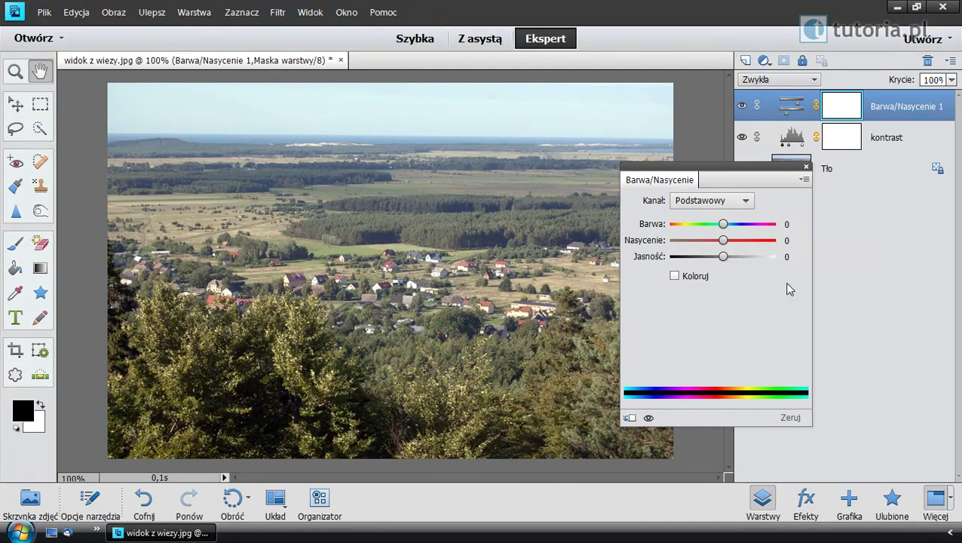
Step: Move the adjustment panel aside and raise master Saturation on Barwa/Nasycenie 1 to +9
{"action": "left_click_drag", "start_coordinate": [763, 181], "coordinate": [711, 194]}
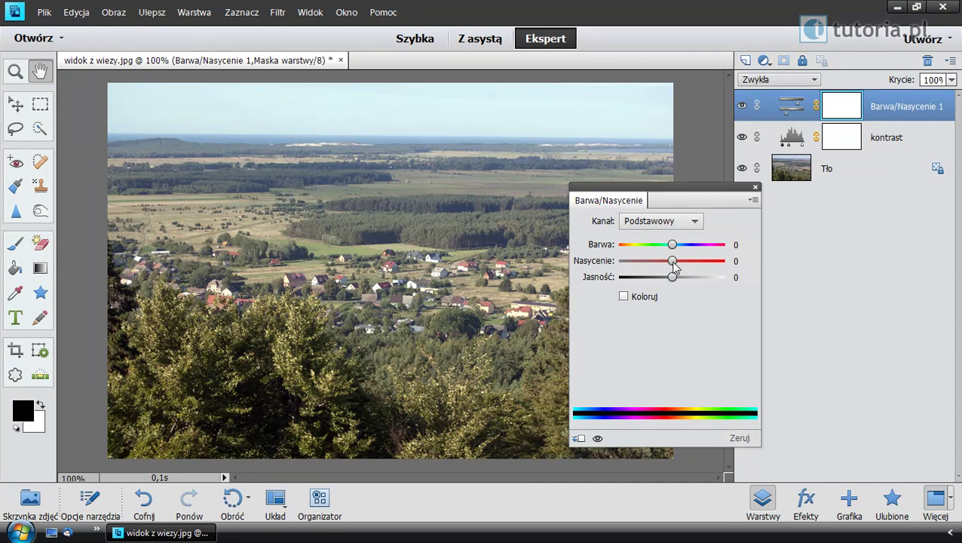
{"action": "left_click_drag", "start_coordinate": [672, 261], "coordinate": [677, 262]}
{"action": "left_click", "coordinate": [662, 225]}
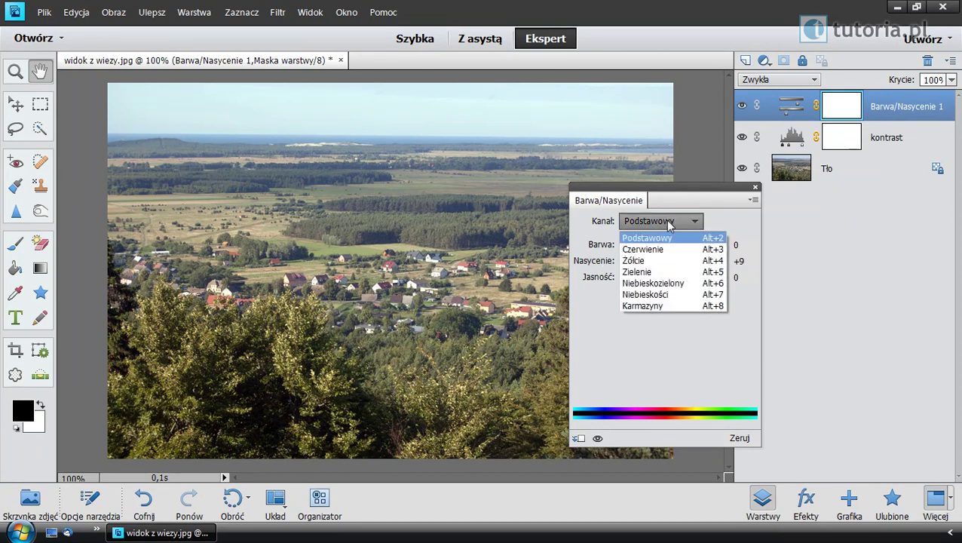
Step: Select the Niebieskości (Blues) channel and set its saturation to +31
{"action": "left_click", "coordinate": [663, 294]}
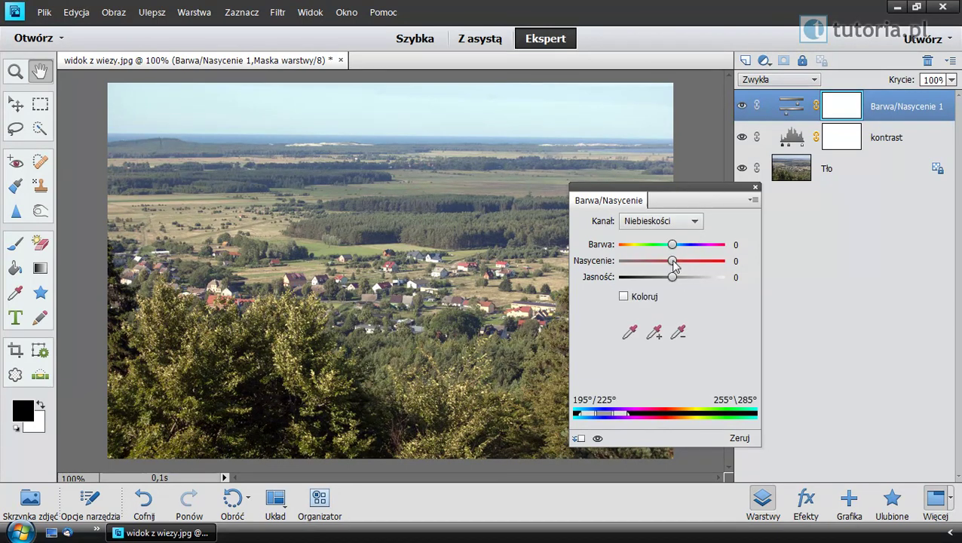
{"action": "left_click_drag", "start_coordinate": [672, 261], "coordinate": [713, 264]}
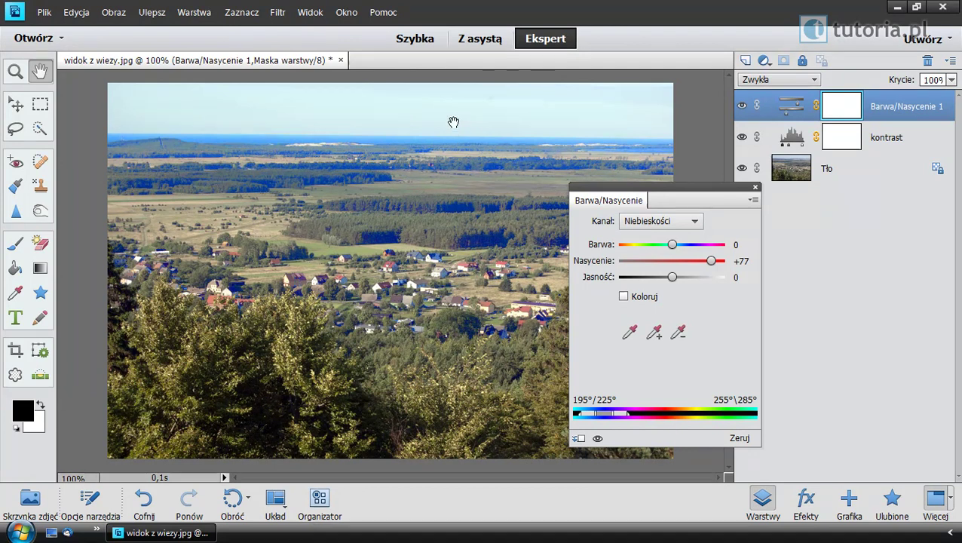
{"action": "left_click_drag", "start_coordinate": [706, 269], "coordinate": [690, 271]}
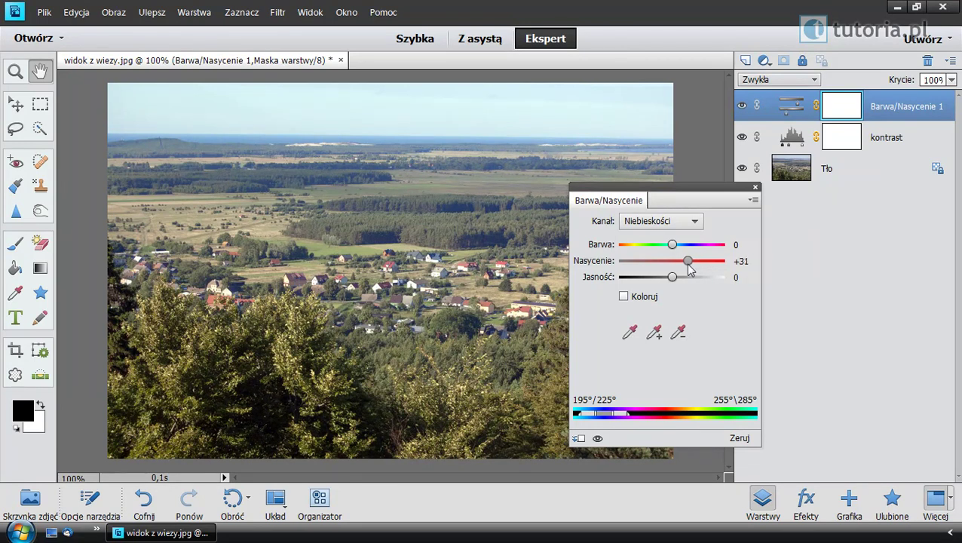
Step: Narrow the blues range with the subtract eyedropper and boost its saturation
{"action": "left_click", "coordinate": [679, 333]}
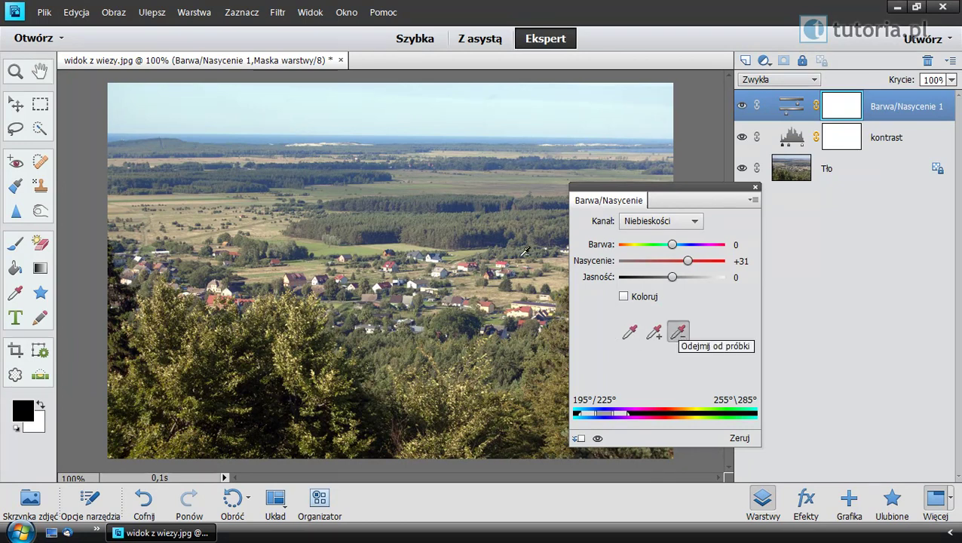
{"action": "left_click", "coordinate": [501, 235]}
{"action": "left_click", "coordinate": [499, 233]}
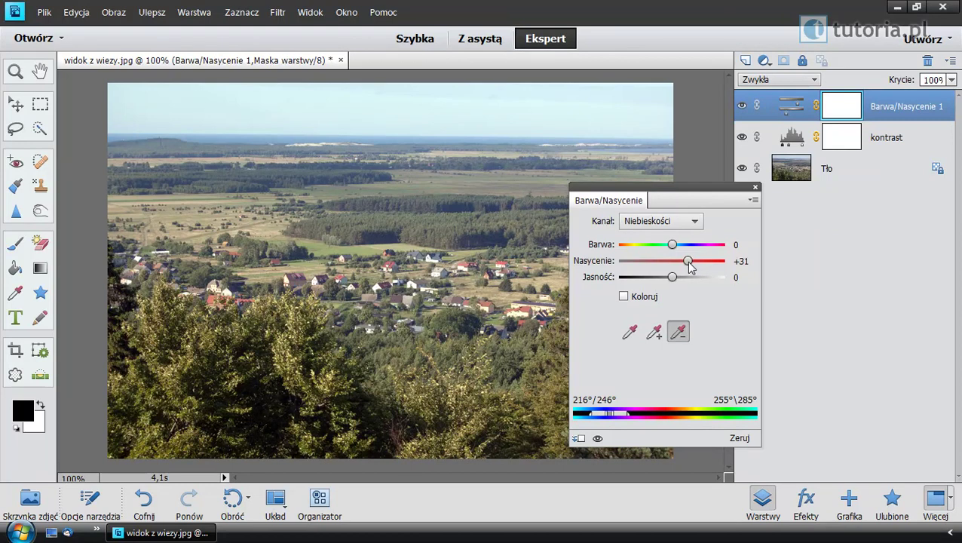
{"action": "mouse_move", "coordinate": [689, 265]}
{"action": "left_mouse_down"}
{"action": "mouse_move", "coordinate": [714, 265]}
{"action": "mouse_move", "coordinate": [702, 266]}
{"action": "left_mouse_up"}
Step: Add the sky's cyan tone to the range with the add eyedropper, then ease saturation down
{"action": "left_click", "coordinate": [657, 333]}
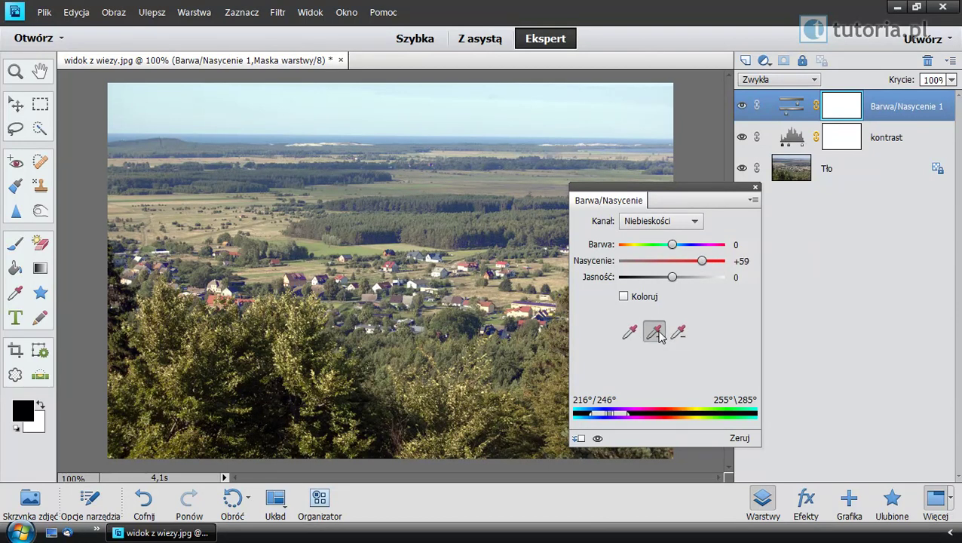
{"action": "left_click", "coordinate": [525, 127]}
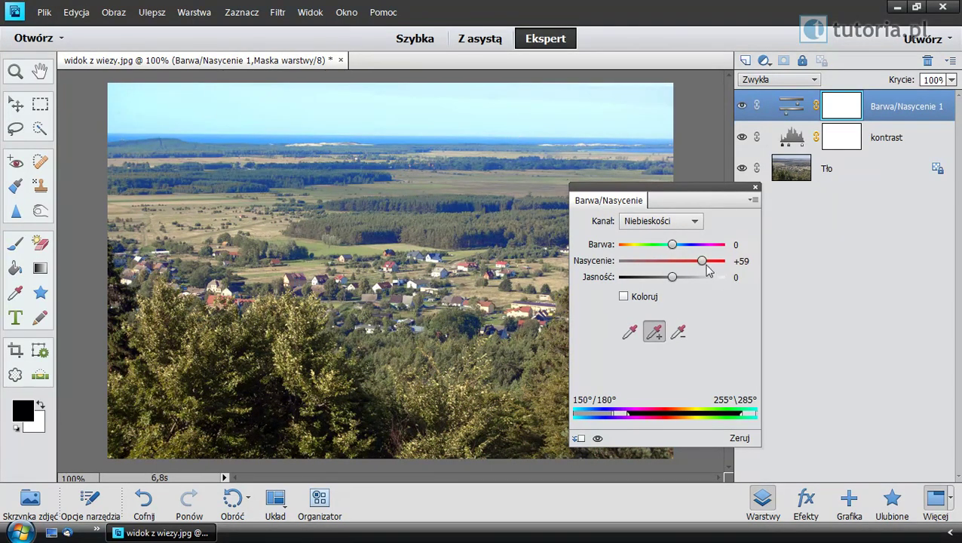
{"action": "mouse_move", "coordinate": [702, 261]}
{"action": "left_mouse_down"}
{"action": "mouse_move", "coordinate": [680, 263]}
{"action": "mouse_move", "coordinate": [702, 263]}
{"action": "left_mouse_up"}
{"action": "mouse_move", "coordinate": [703, 261]}
{"action": "left_mouse_down"}
{"action": "mouse_move", "coordinate": [673, 265]}
{"action": "mouse_move", "coordinate": [686, 272]}
{"action": "left_mouse_up"}
Step: Set the Zielenie (Greens) channel saturation to +8
{"action": "left_click", "coordinate": [679, 222]}
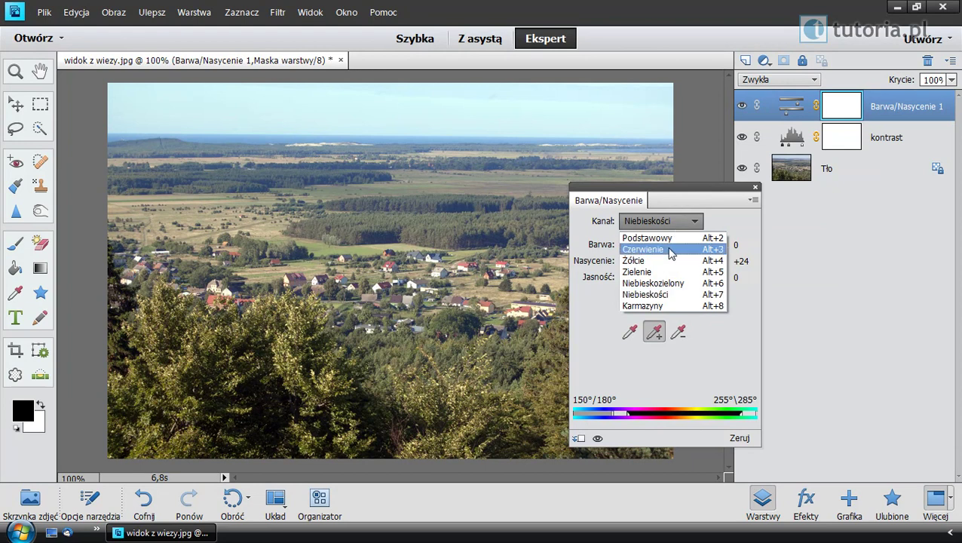
{"action": "left_click", "coordinate": [660, 273]}
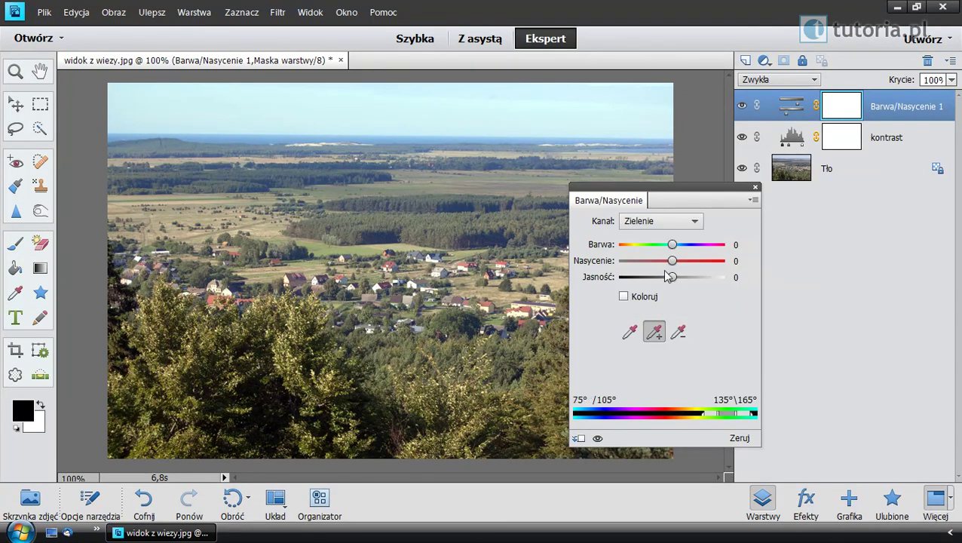
{"action": "mouse_move", "coordinate": [672, 261]}
{"action": "left_mouse_down"}
{"action": "mouse_move", "coordinate": [747, 276]}
{"action": "mouse_move", "coordinate": [685, 276]}
{"action": "left_mouse_up"}
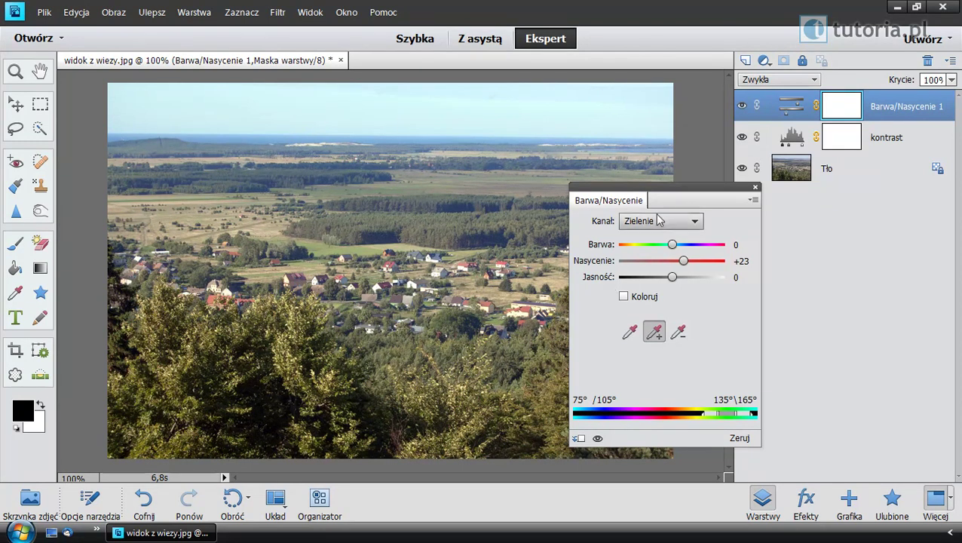
{"action": "left_click_drag", "start_coordinate": [683, 260], "coordinate": [672, 261]}
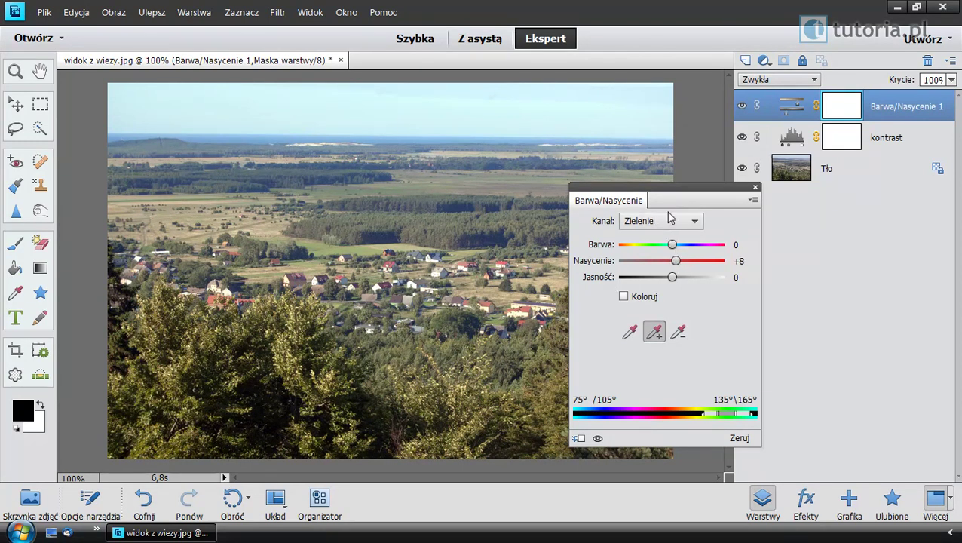
{"action": "left_click", "coordinate": [670, 221]}
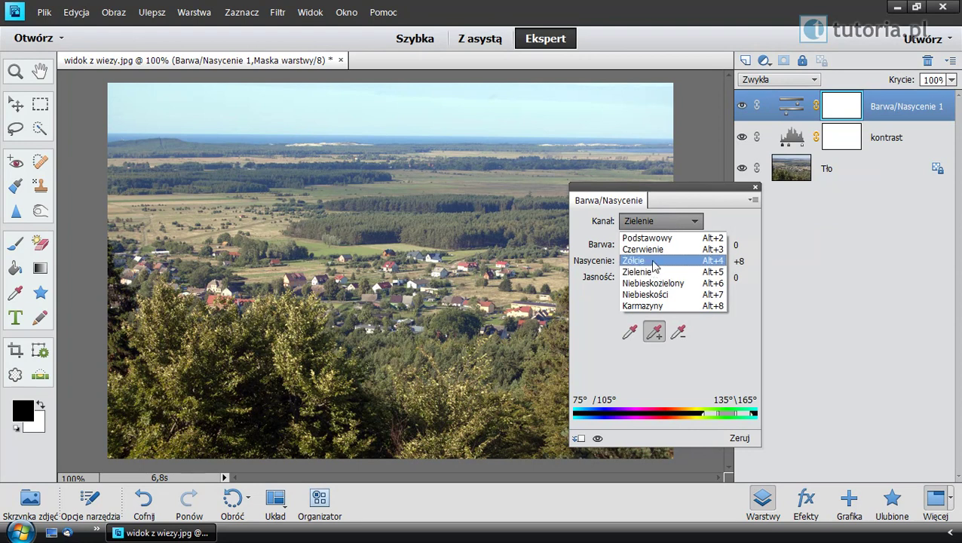
Step: Set the Żółcie (Yellows) channel saturation to +17 and close the settings panel
{"action": "left_click", "coordinate": [653, 261]}
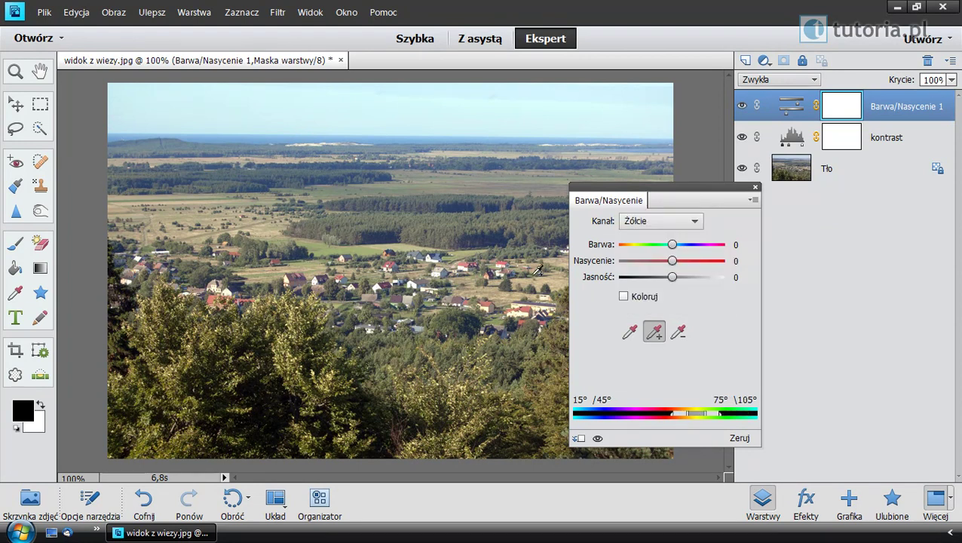
{"action": "mouse_move", "coordinate": [672, 261]}
{"action": "left_mouse_down"}
{"action": "mouse_move", "coordinate": [700, 261]}
{"action": "mouse_move", "coordinate": [675, 273]}
{"action": "mouse_move", "coordinate": [681, 267]}
{"action": "left_mouse_up"}
{"action": "left_click", "coordinate": [756, 187]}
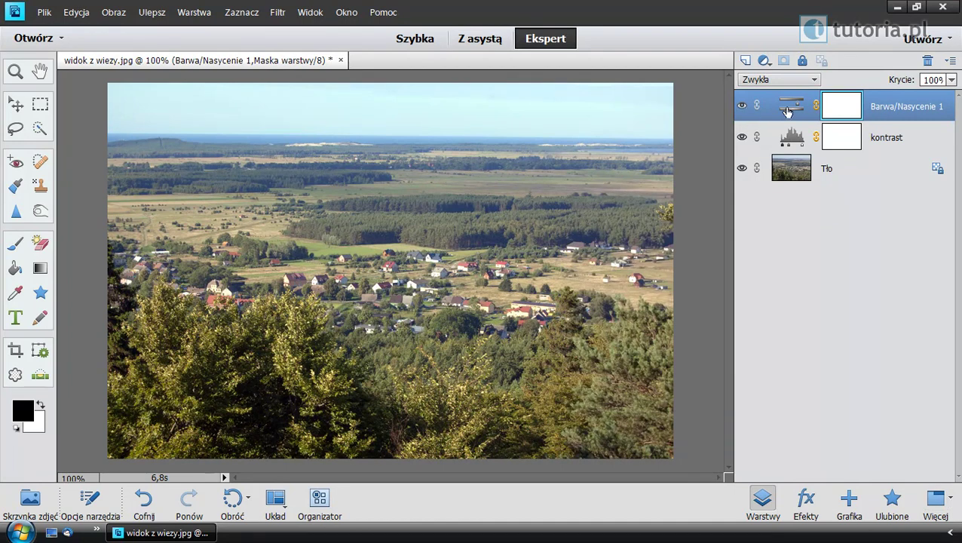
{"action": "left_click", "coordinate": [743, 108]}
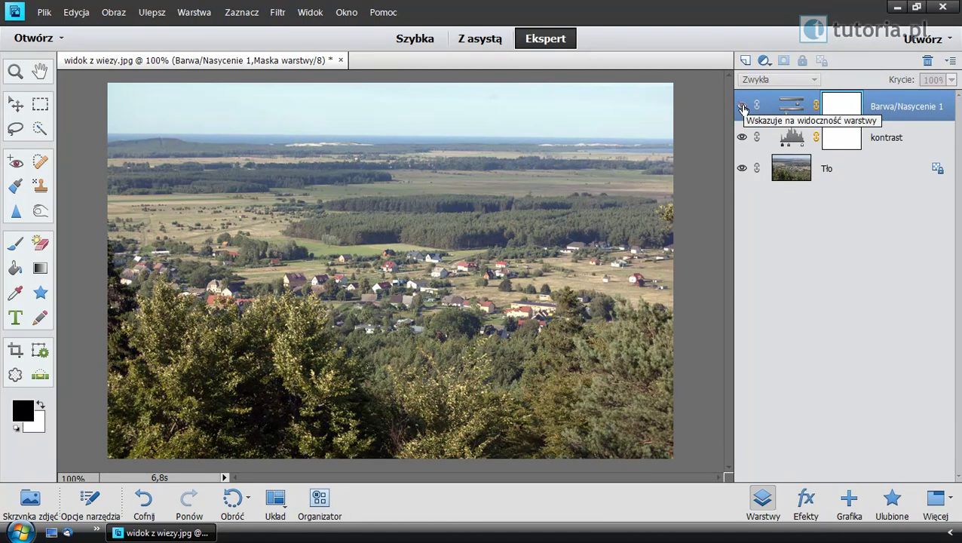
{"action": "left_click", "coordinate": [743, 108]}
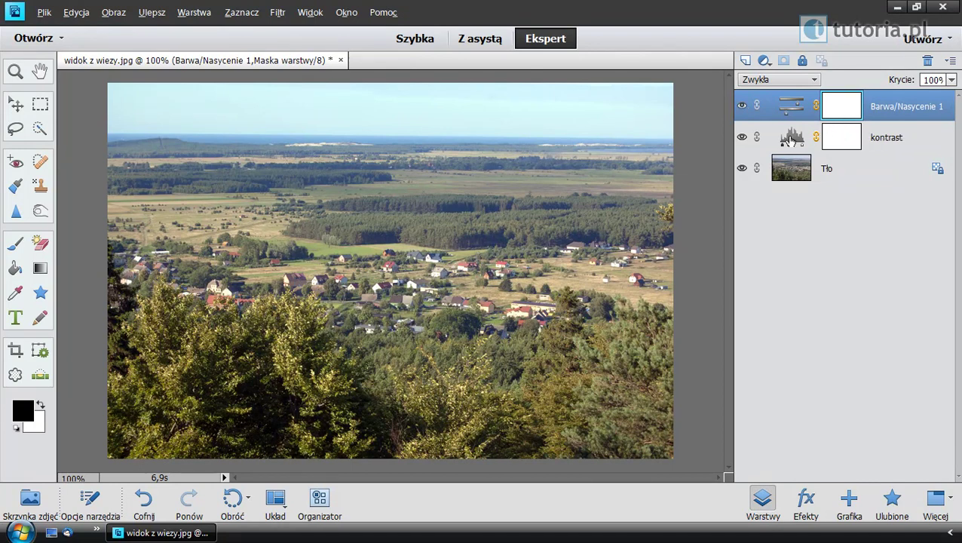
{"action": "left_click", "coordinate": [742, 170], "text": "alt"}
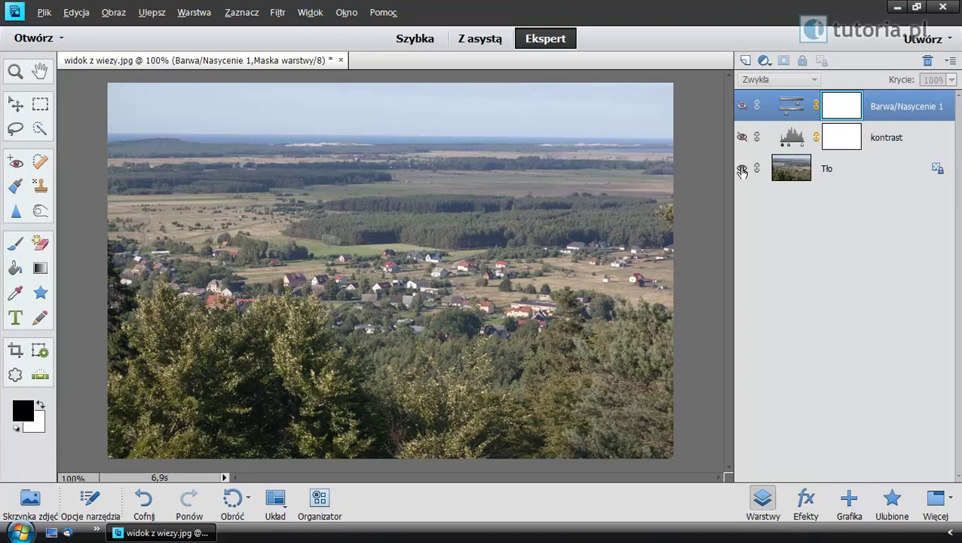
{"action": "left_click", "coordinate": [742, 171], "text": "alt"}
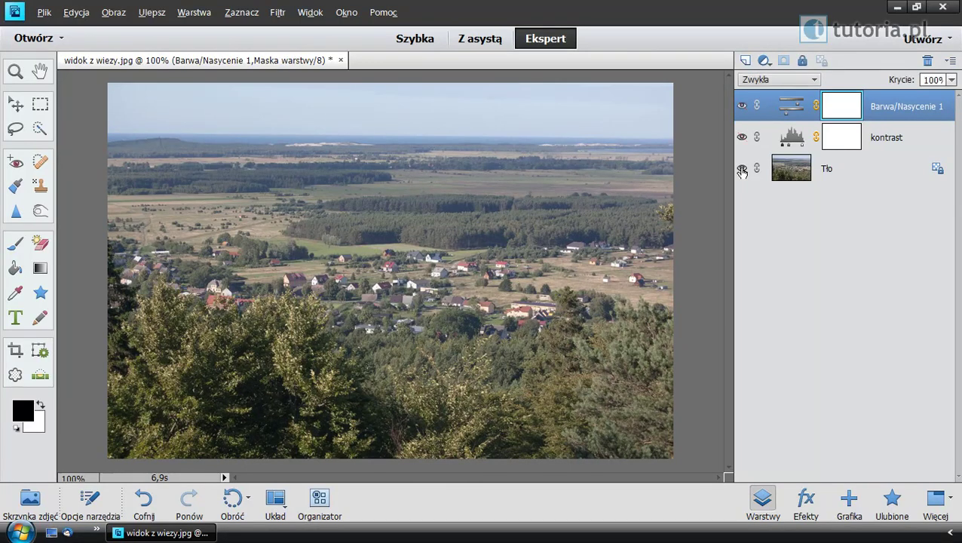
{"action": "left_click", "coordinate": [742, 171], "text": "alt"}
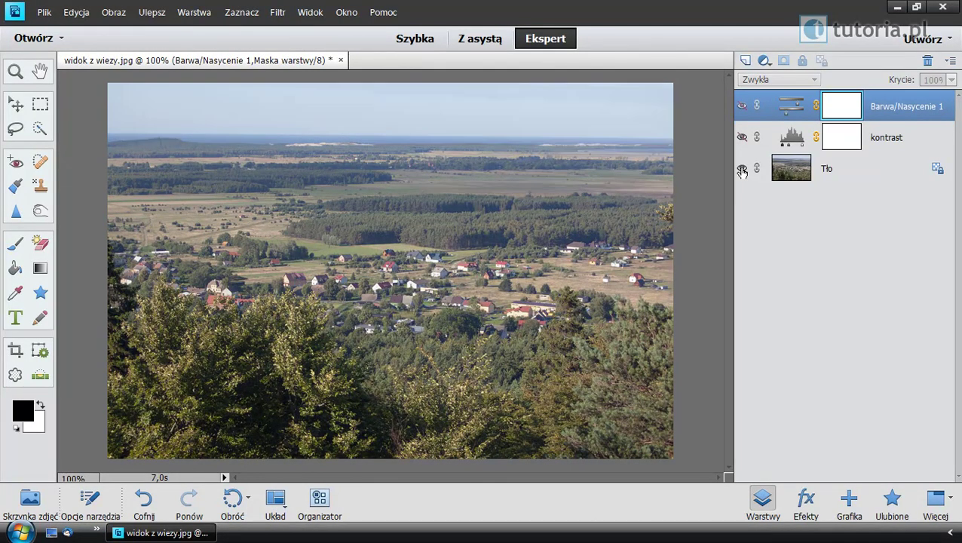
{"action": "left_click", "coordinate": [742, 171], "text": "alt"}
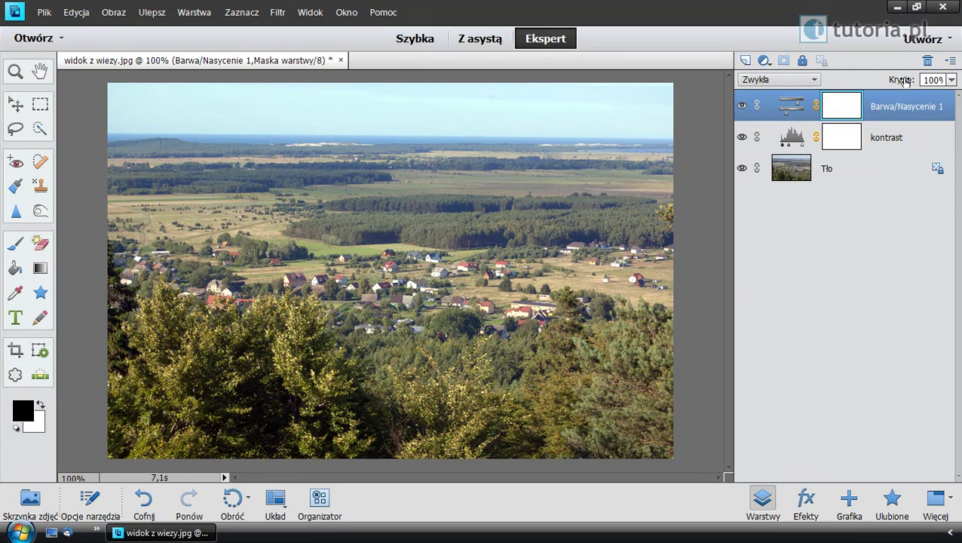
Step: Lower the Barwa/Nasycenie 1 layer opacity to 50% and hide it to compare
{"action": "left_click_drag", "start_coordinate": [904, 80], "coordinate": [870, 82]}
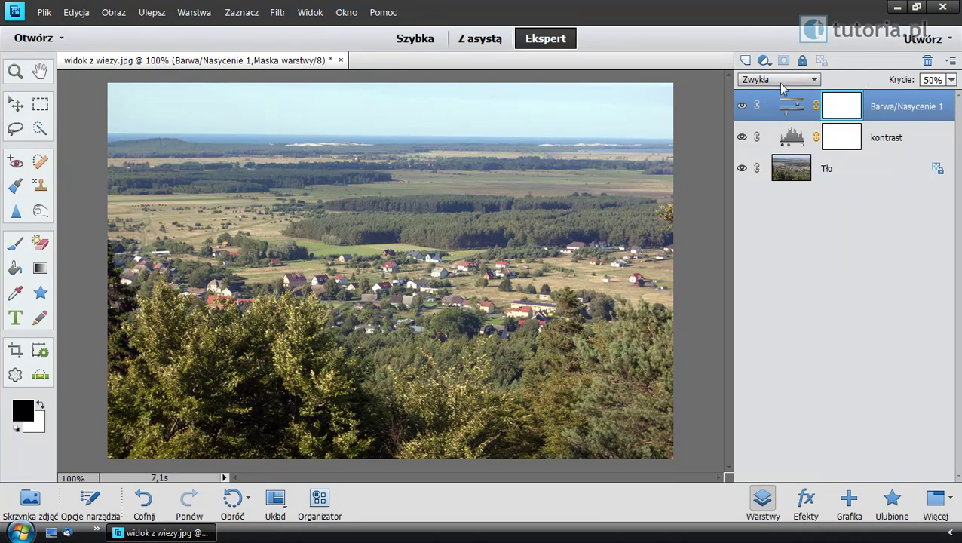
{"action": "left_click", "coordinate": [743, 107]}
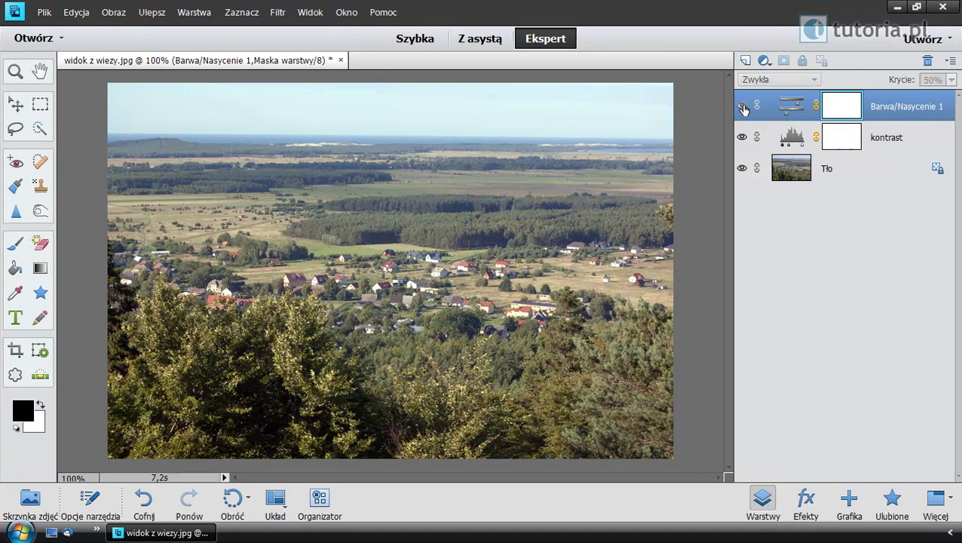